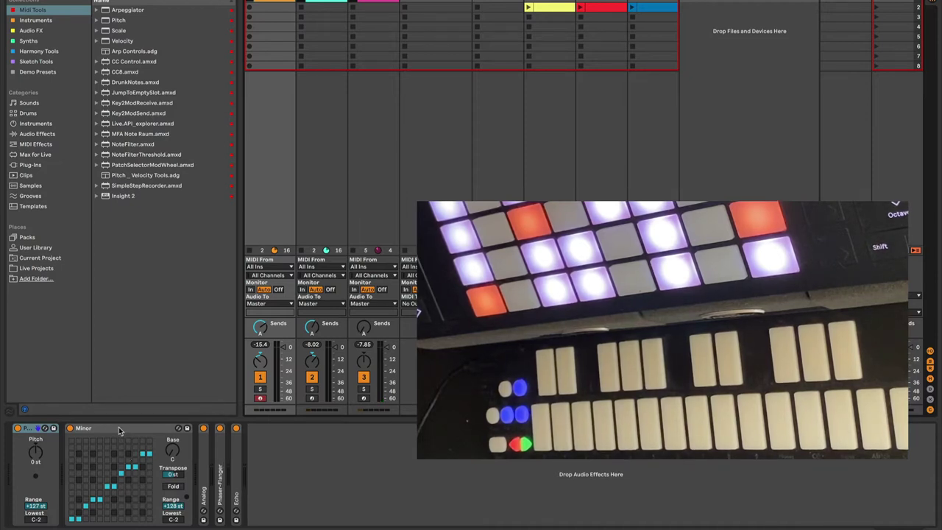
Focus the Minor scale device, then move the arm from track 1 to track 3 with the Phatti synth
click(119, 427)
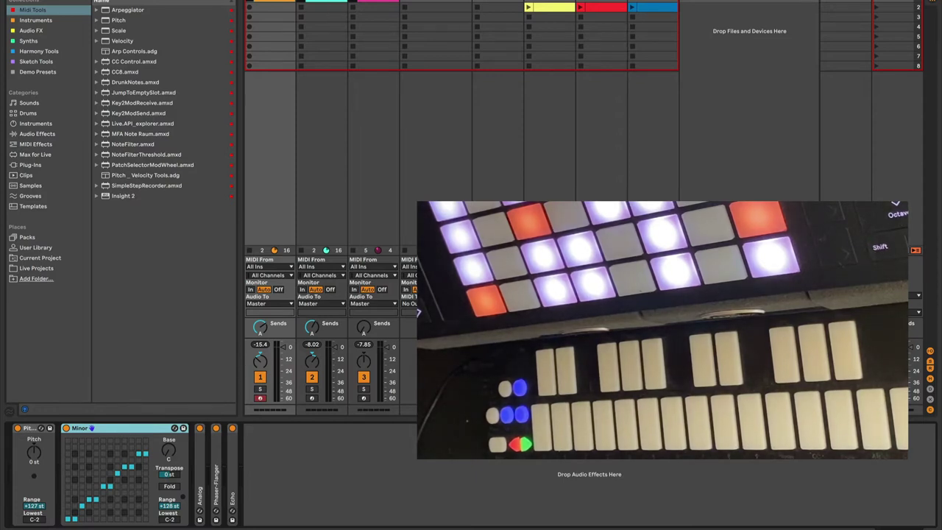
key(Right)
key(Right)
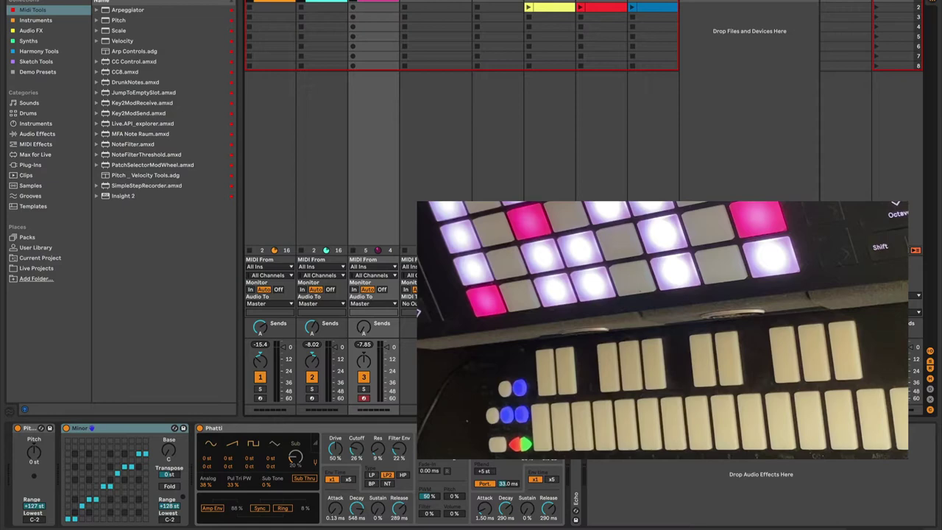
key(Left)
key(Left)
key(Right)
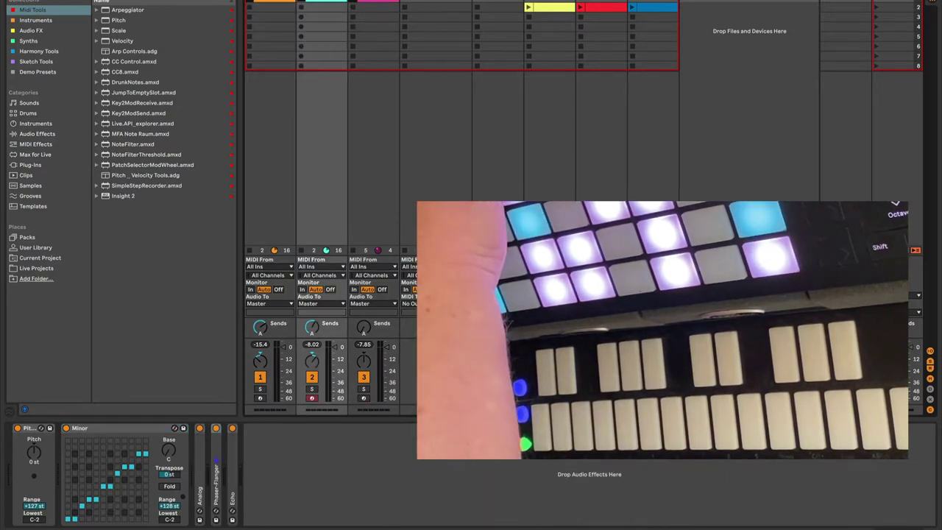
key(Right)
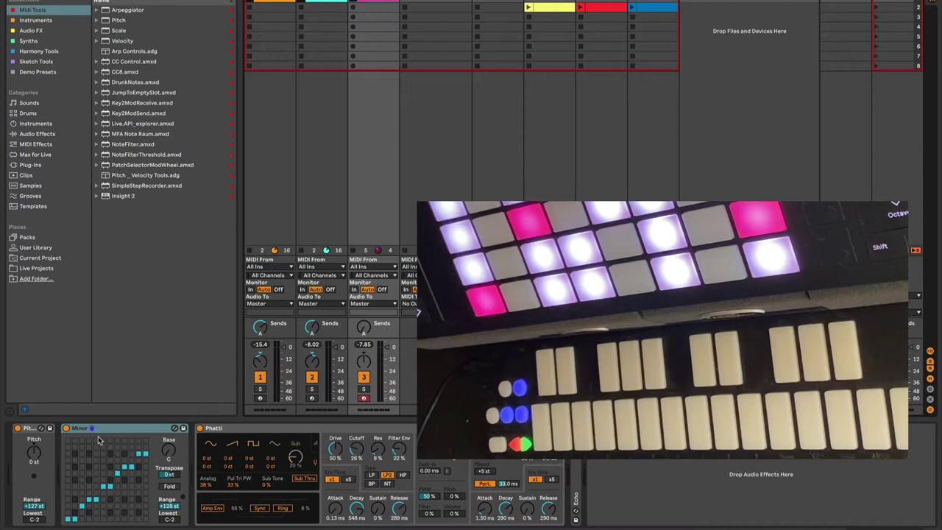
Turn this voice's Pitch device knob down to -9 st
click(31, 433)
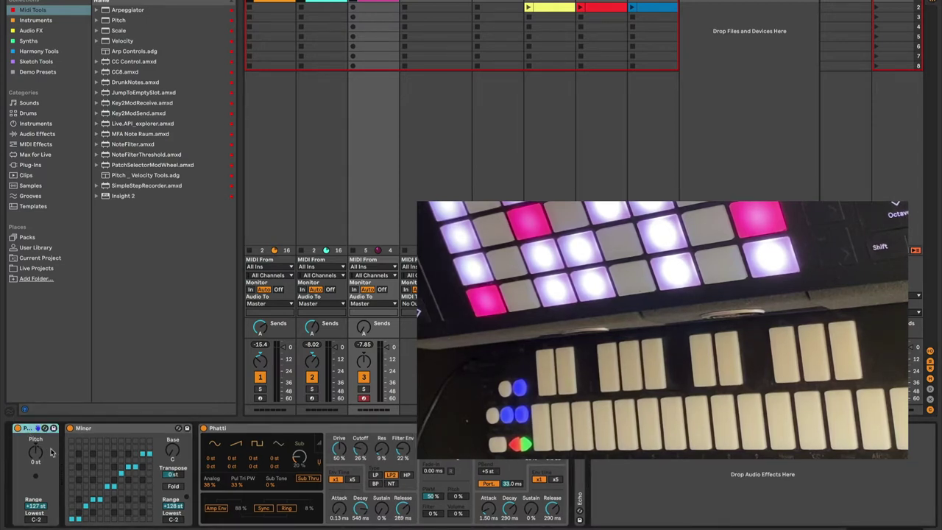
drag(51, 452, 52, 477)
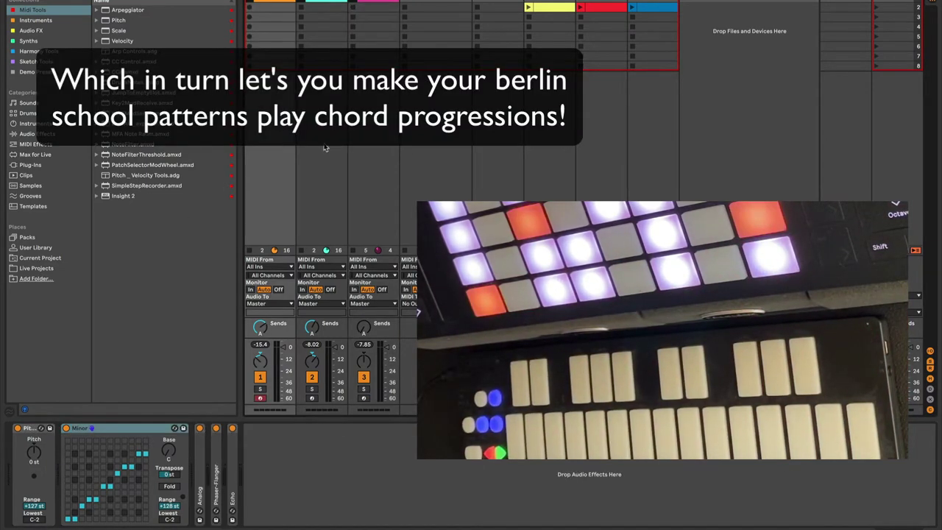
Arm track 1, focus its Pitch device and turn on MIDI Map Mode with Cmd+M
click(267, 155)
click(27, 428)
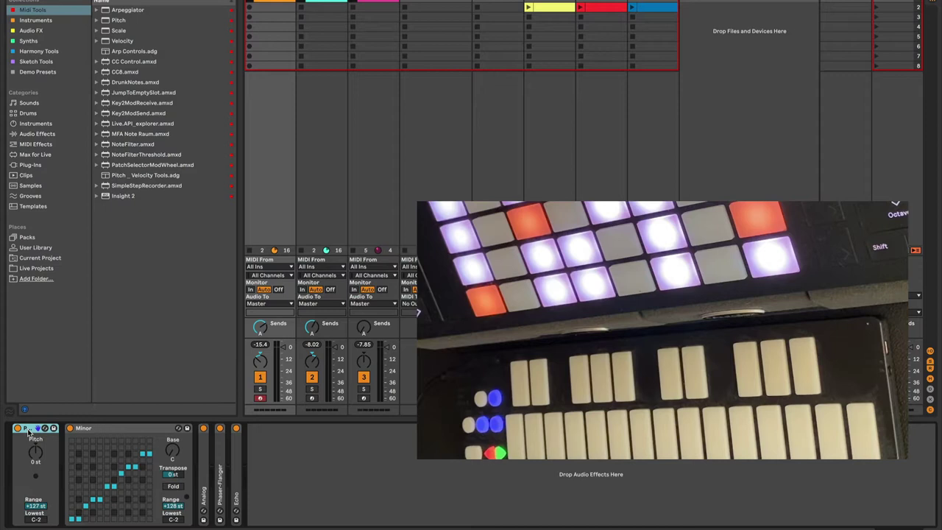
key(super+m)
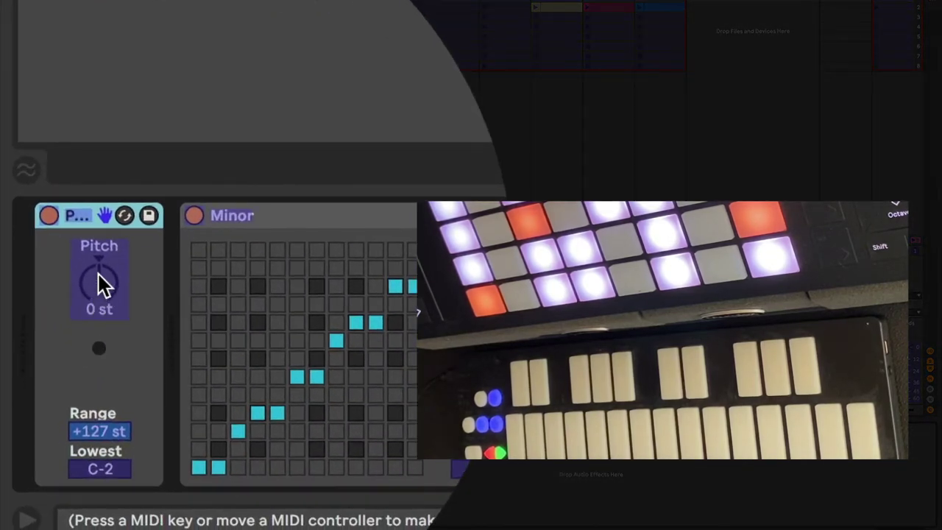
Map Voice 1's Pitch knob to the keyboard with Min -12 and Max 12
click(98, 276)
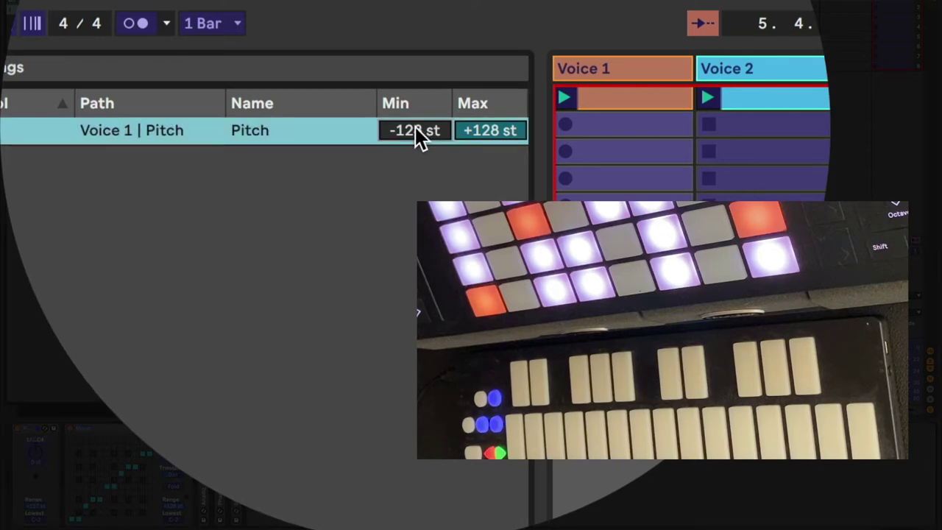
text(-12)
key(Return)
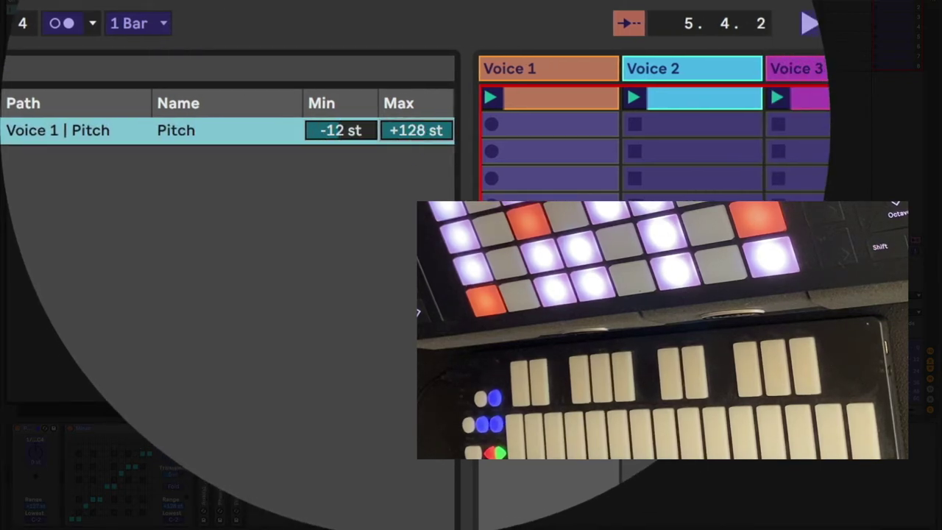
click(490, 130)
text(12)
key(Return)
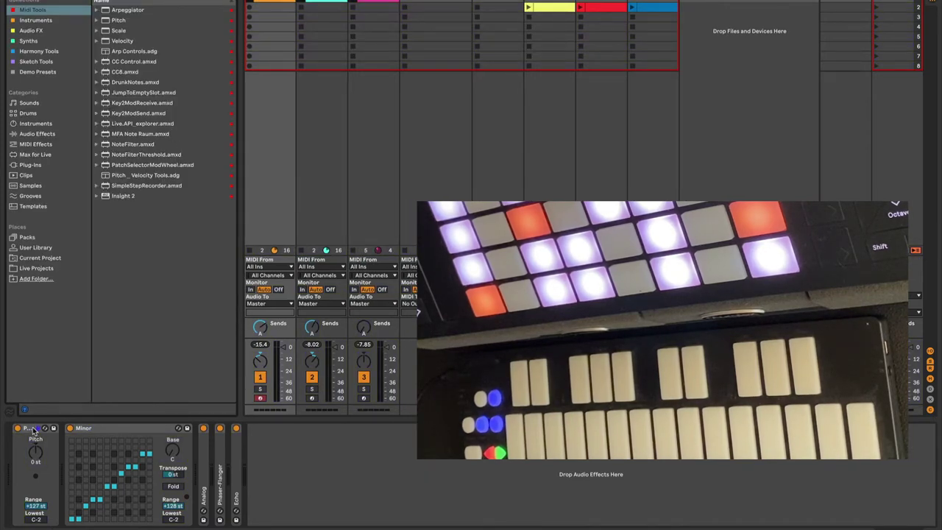
Focus track 1's Pitch device to test it, then arm track 2
click(33, 431)
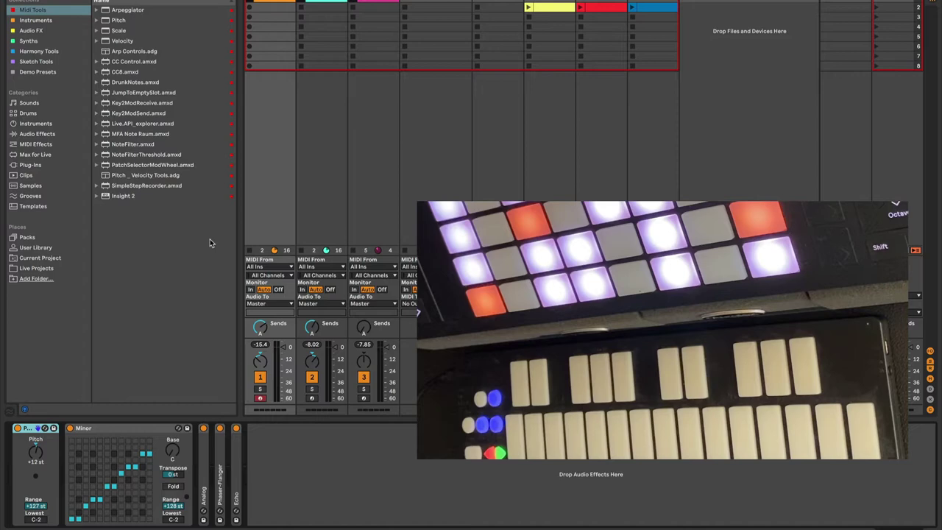
click(315, 136)
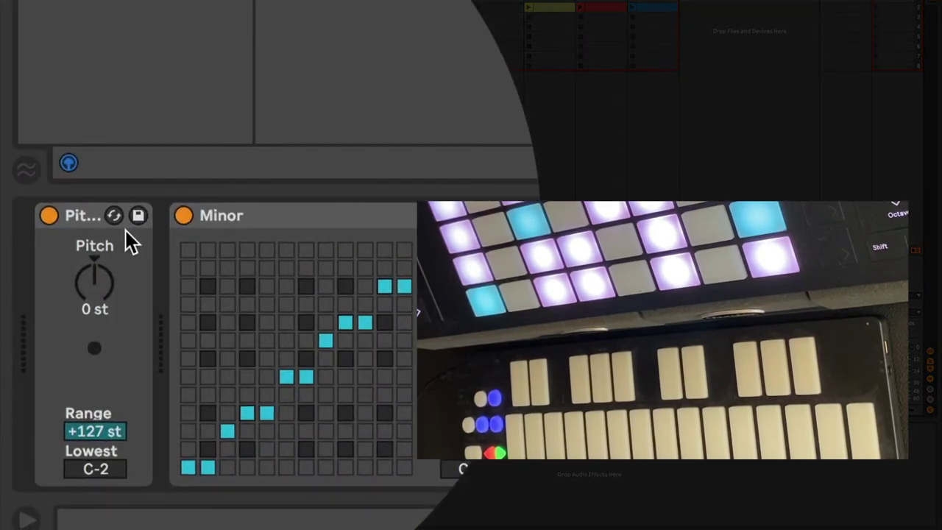
Map Voice 2's Pitch knob to the keyboard with Min -12 and Max 12
click(97, 272)
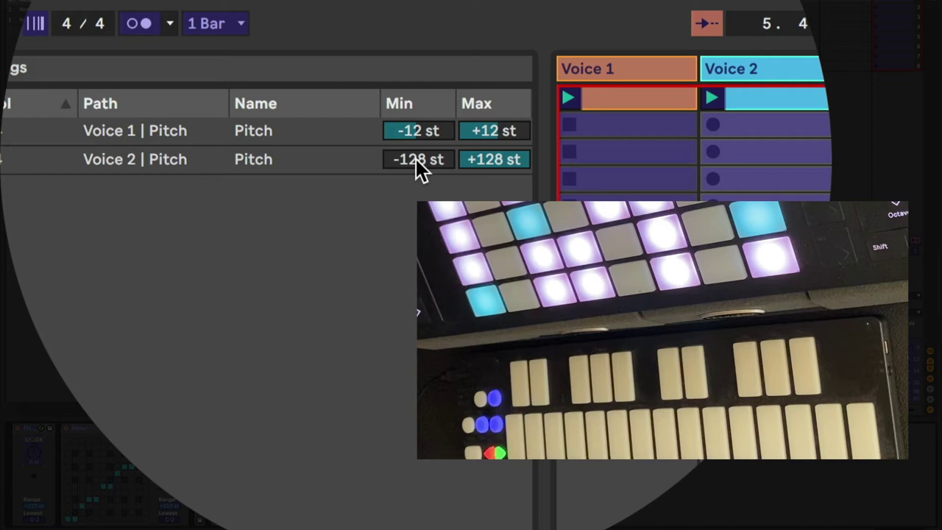
click(415, 159)
text(-12)
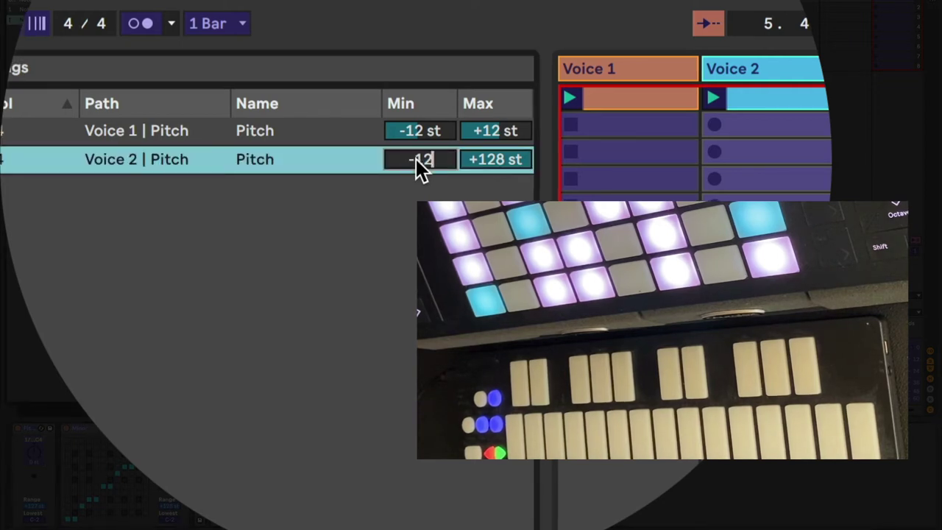
key(Return)
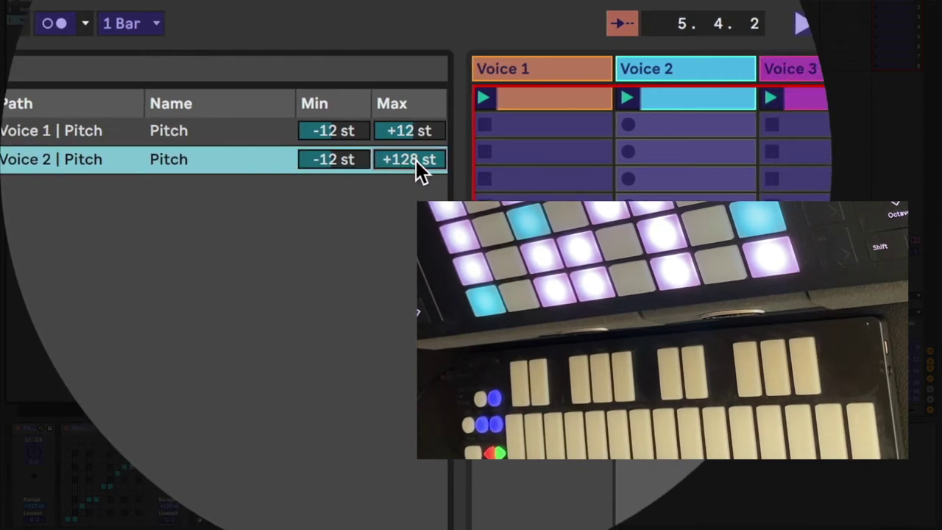
text(12)
key(Return)
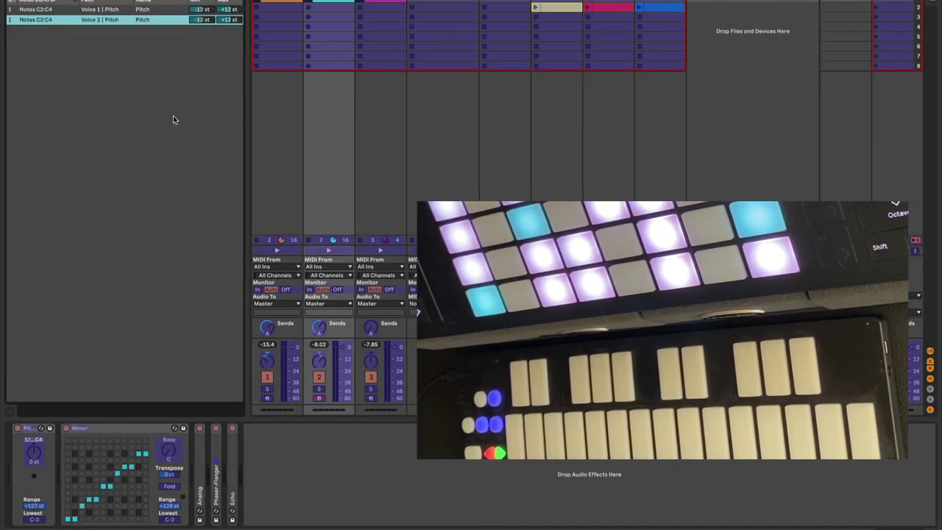
Select track 3 and map its Pitch knob to the keyboard with Min -12 and Max 12
click(371, 116)
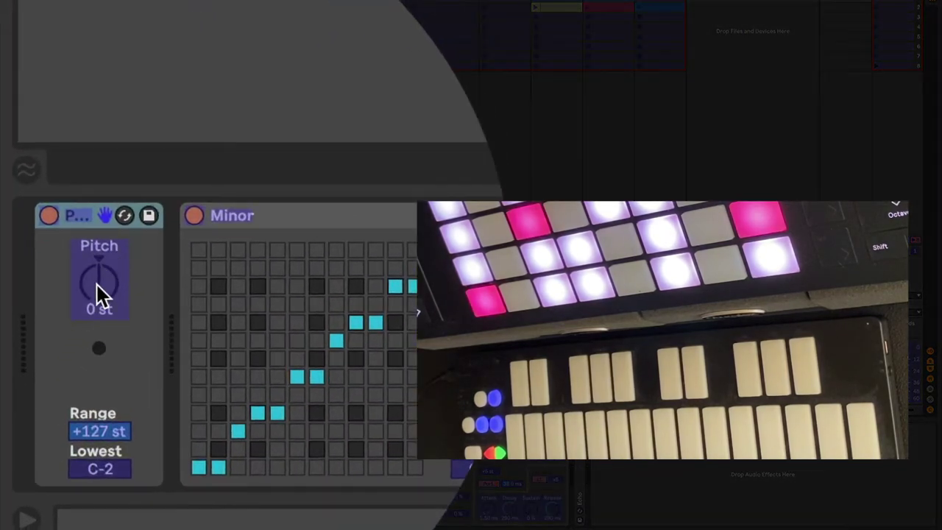
click(58, 412)
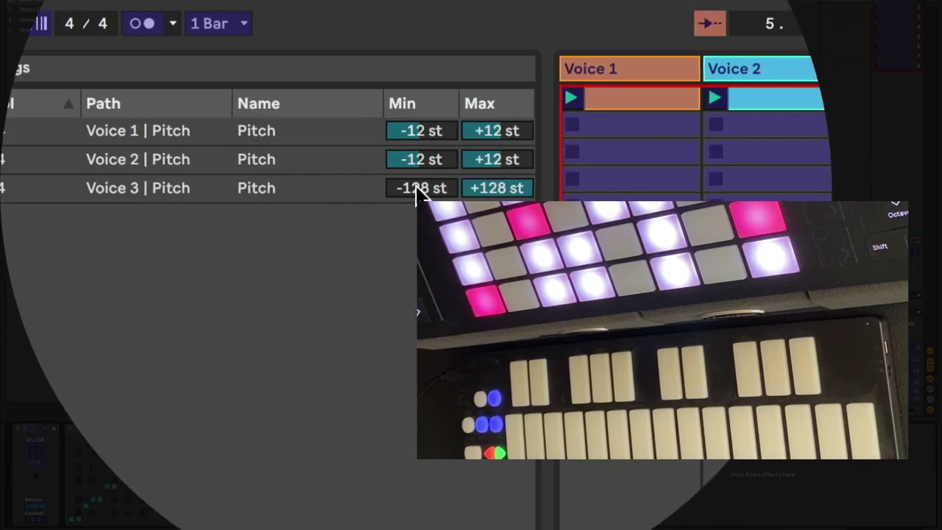
click(418, 190)
text(-12)
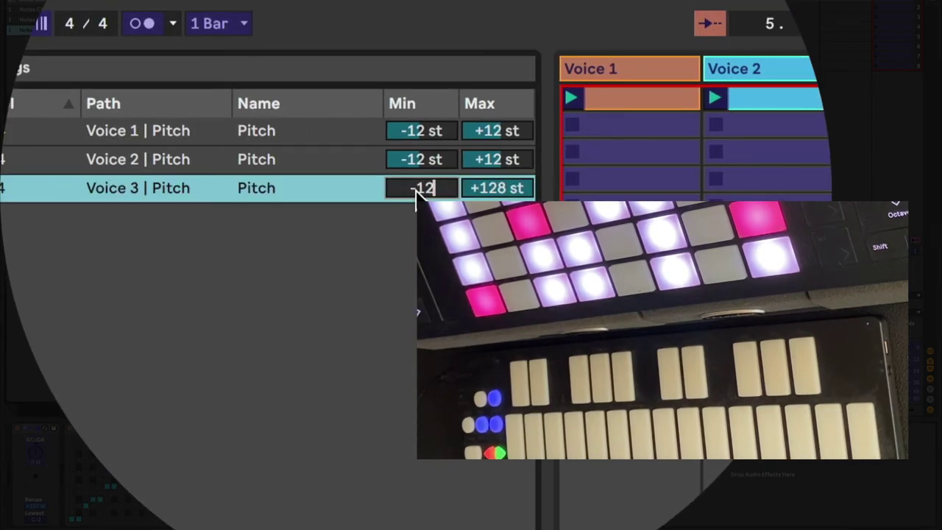
key(Return)
click(497, 189)
text(12)
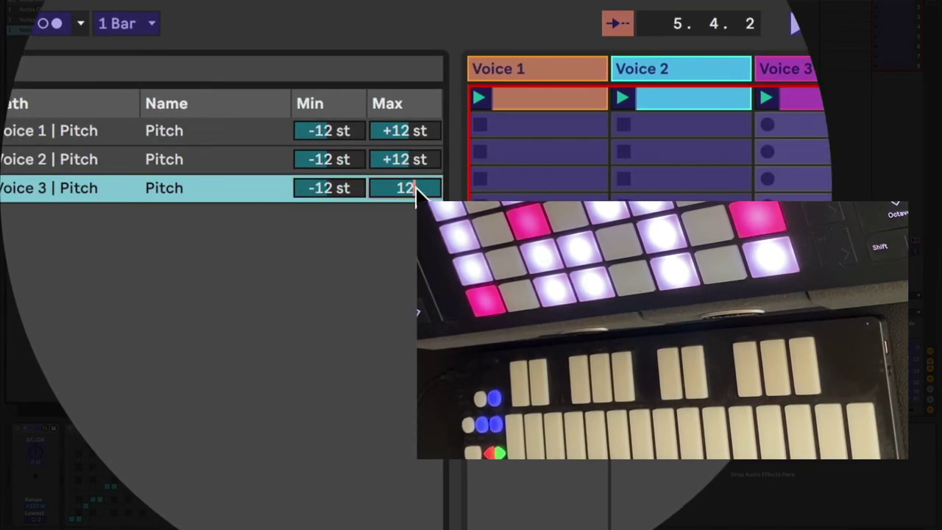
key(Return)
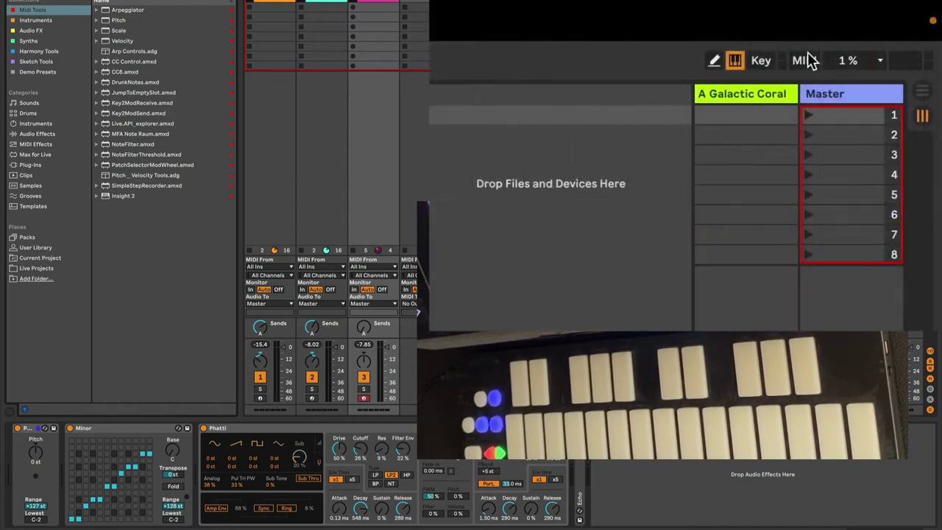
Switch MIDI Map Mode off with the MIDI button at the top right
click(805, 62)
click(805, 63)
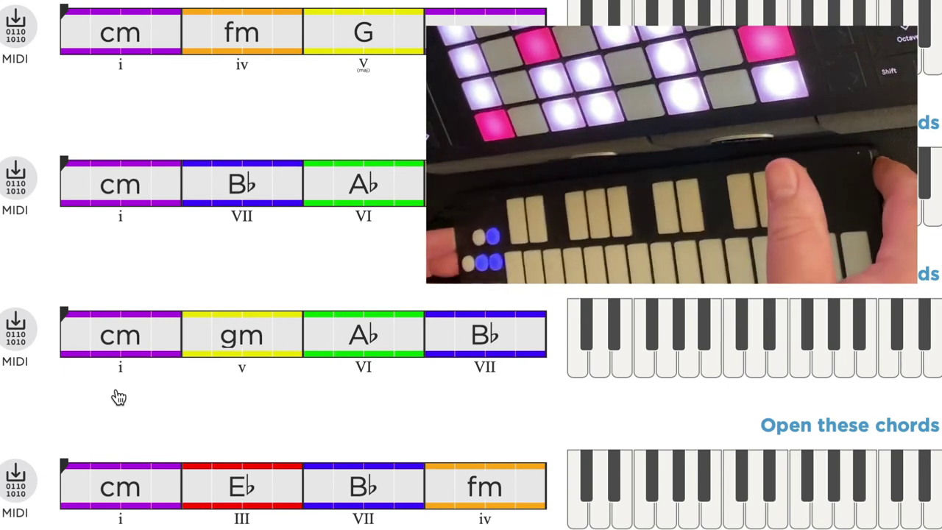
Switch desktops from the Hooktheory chord page back to Ableton Live with Ctrl+Right
key(ctrl+Right)
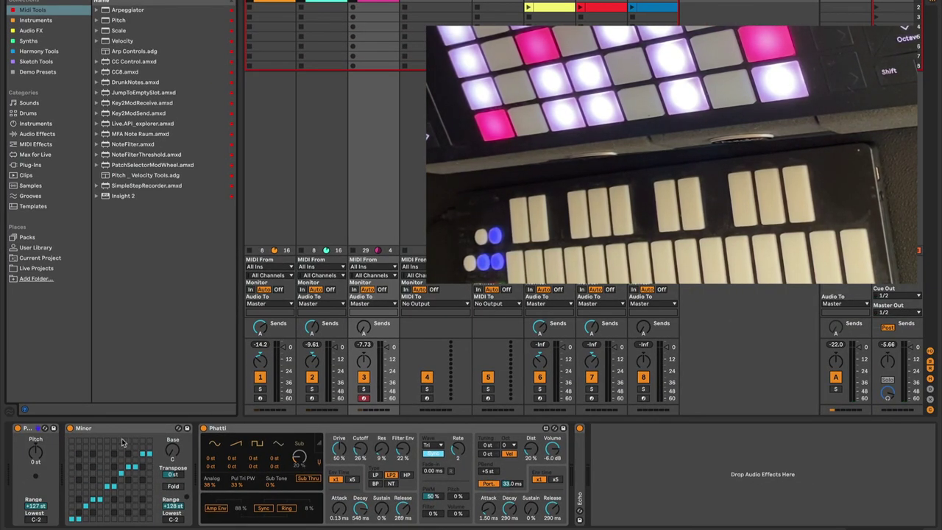
click(127, 429)
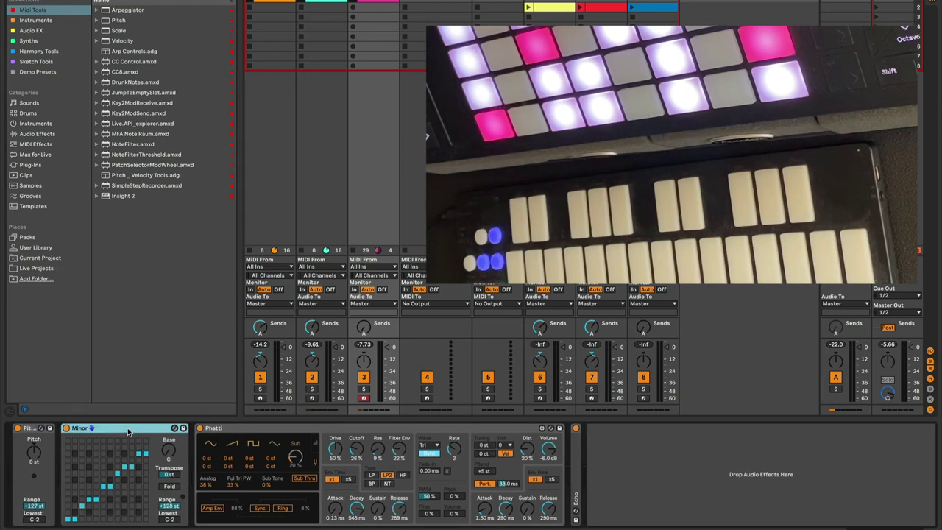